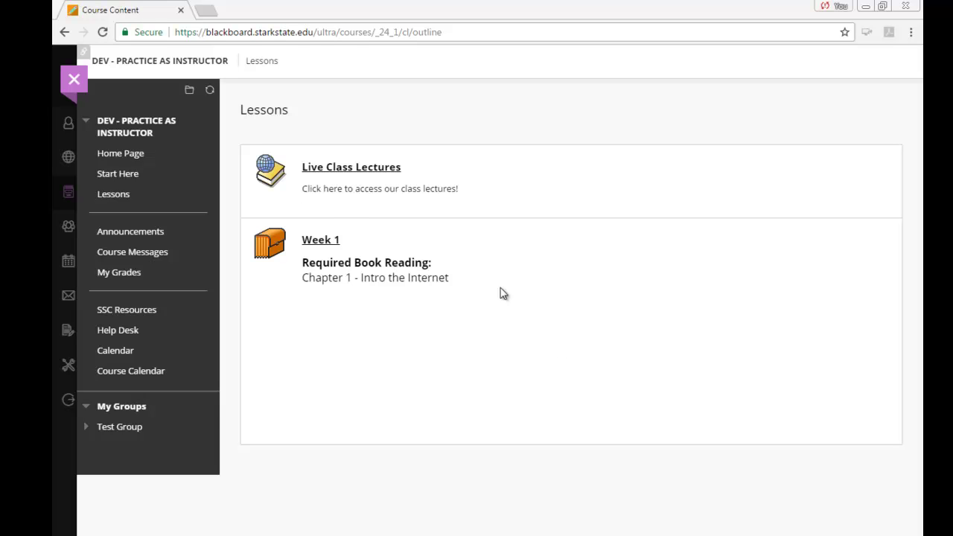
# Join the Class Lecture Wk 1 session from Live Class Lectures, opening on 'The NEED for LAWS' slide.
pyautogui.click(357, 169)
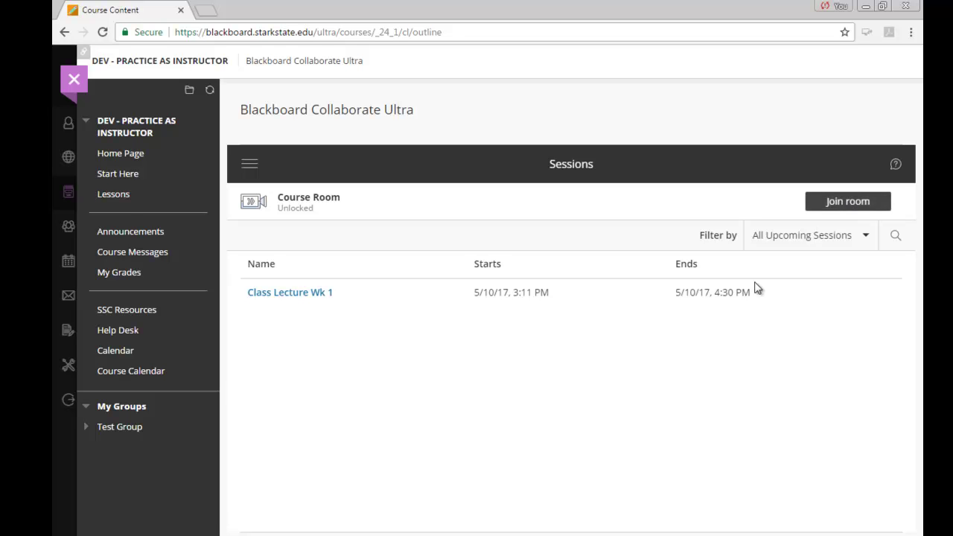
pyautogui.click(284, 294)
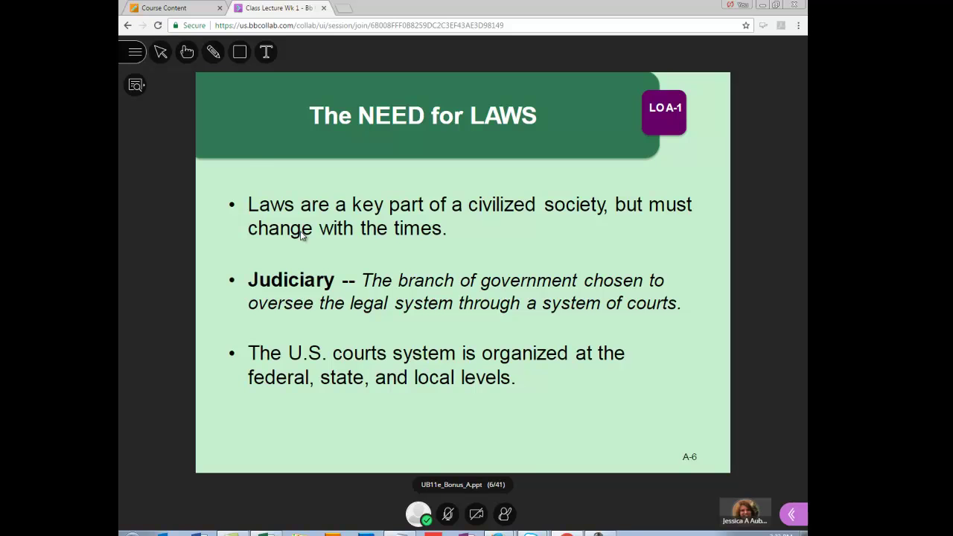
# Open My Settings from the avatar and expand the status choices next to Present.
pyautogui.click(153, 8)
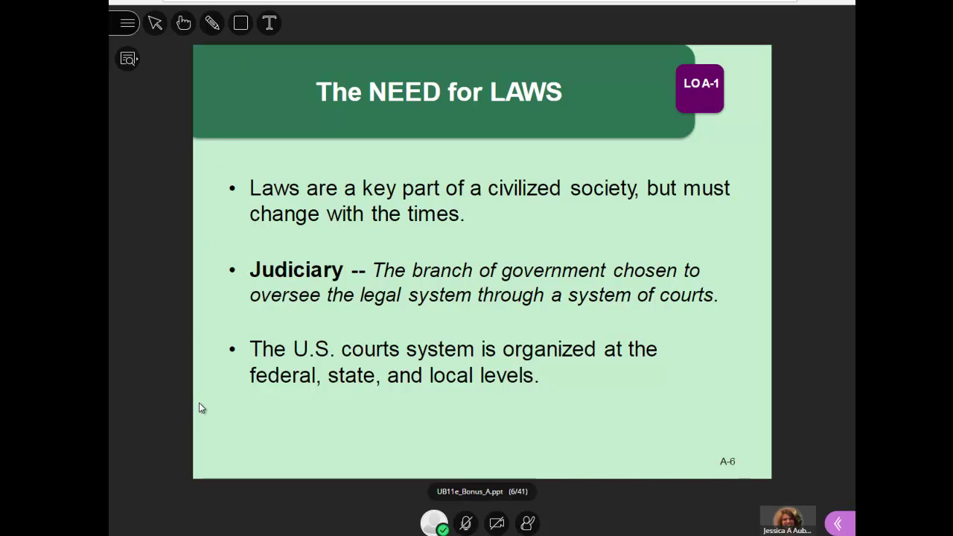
pyautogui.click(435, 523)
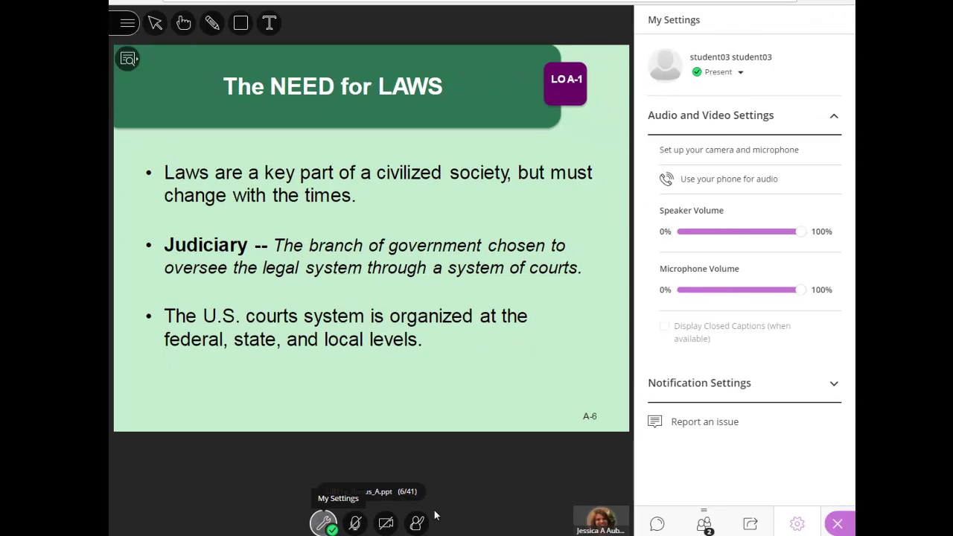
pyautogui.click(741, 73)
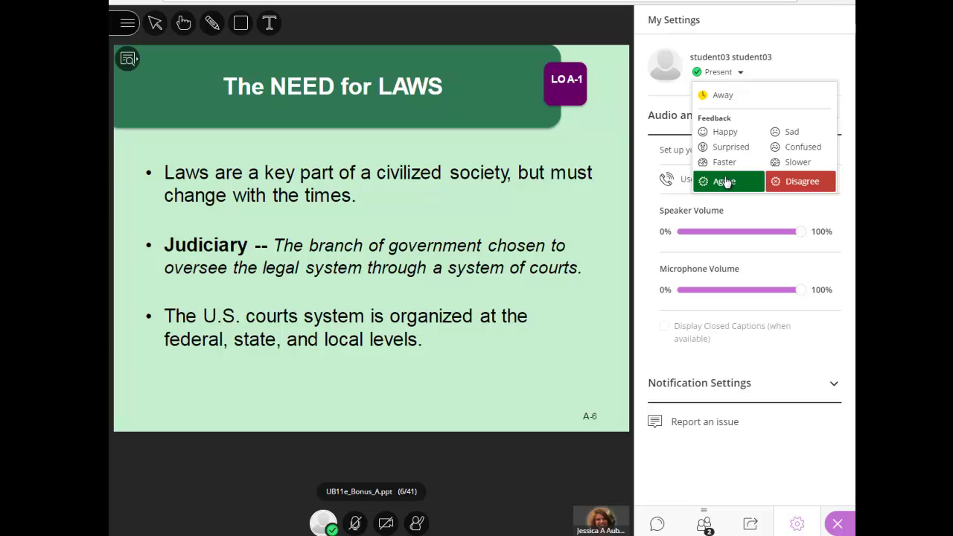
# Set status to Agree, go Away and back, set microphone volume to 95%, and expand Notification Settings.
pyautogui.click(726, 182)
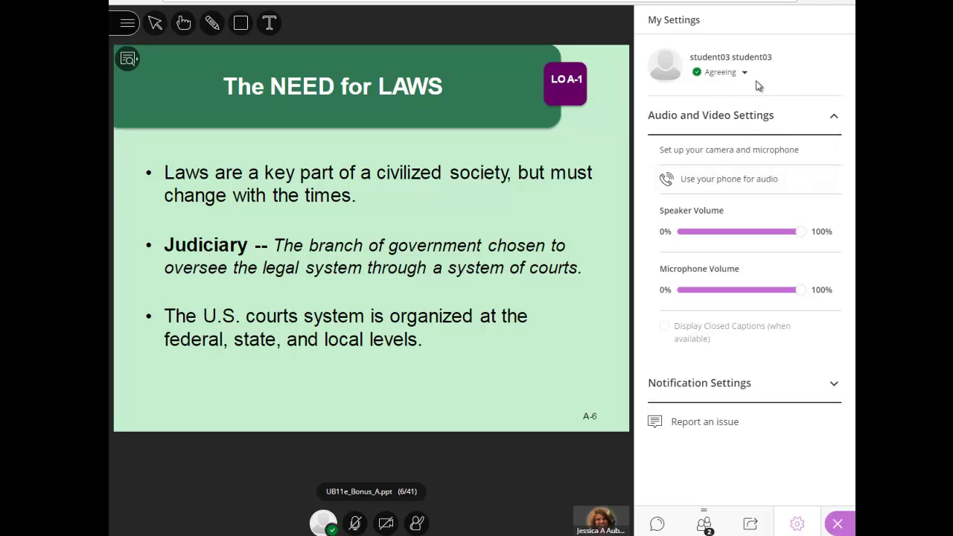
pyautogui.click(745, 74)
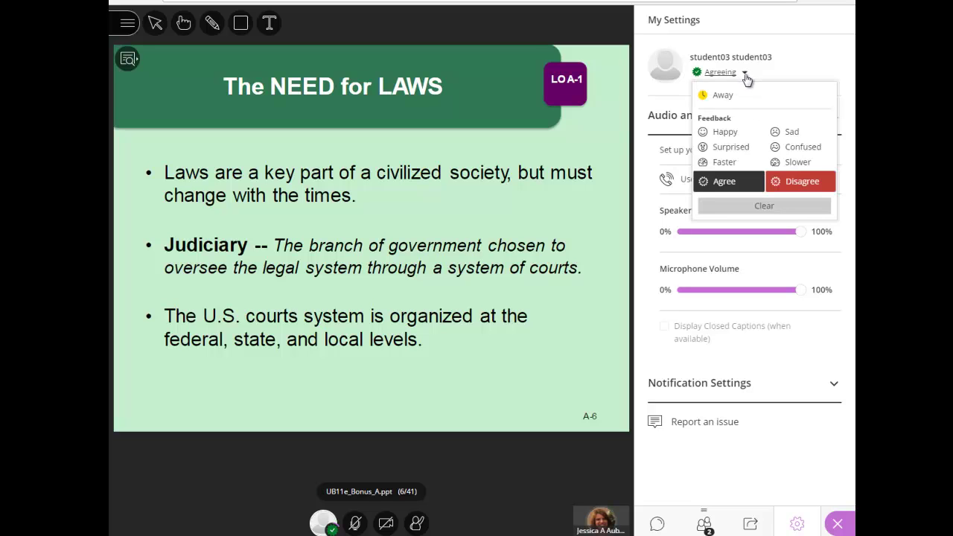
pyautogui.click(721, 96)
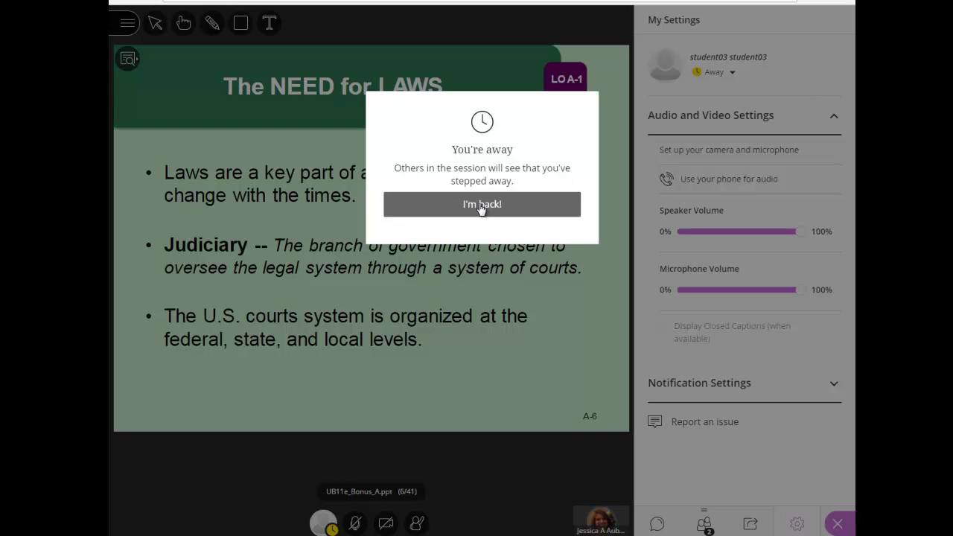
pyautogui.click(481, 206)
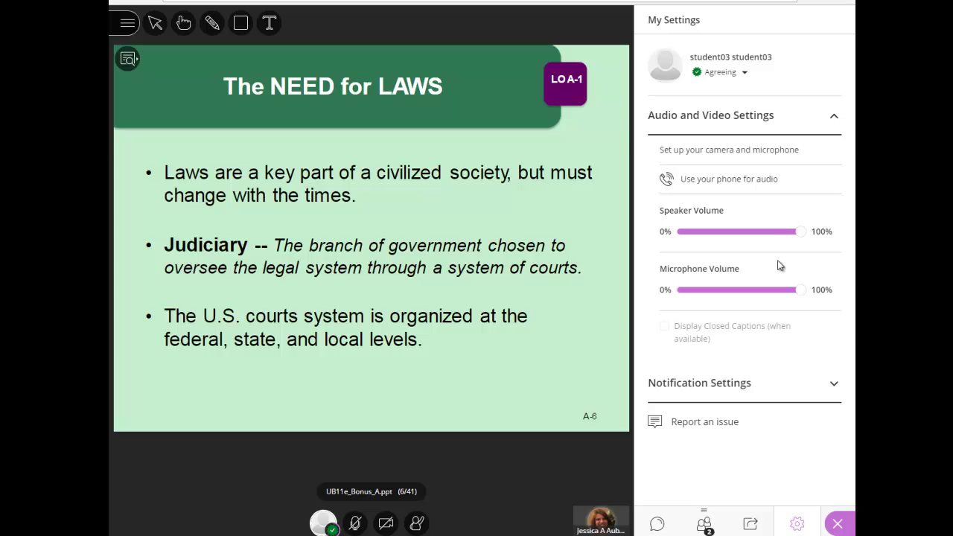
pyautogui.moveTo(800, 291)
pyautogui.mouseDown()
pyautogui.moveTo(745, 294)
pyautogui.moveTo(795, 291)
pyautogui.mouseUp()
pyautogui.click(835, 386)
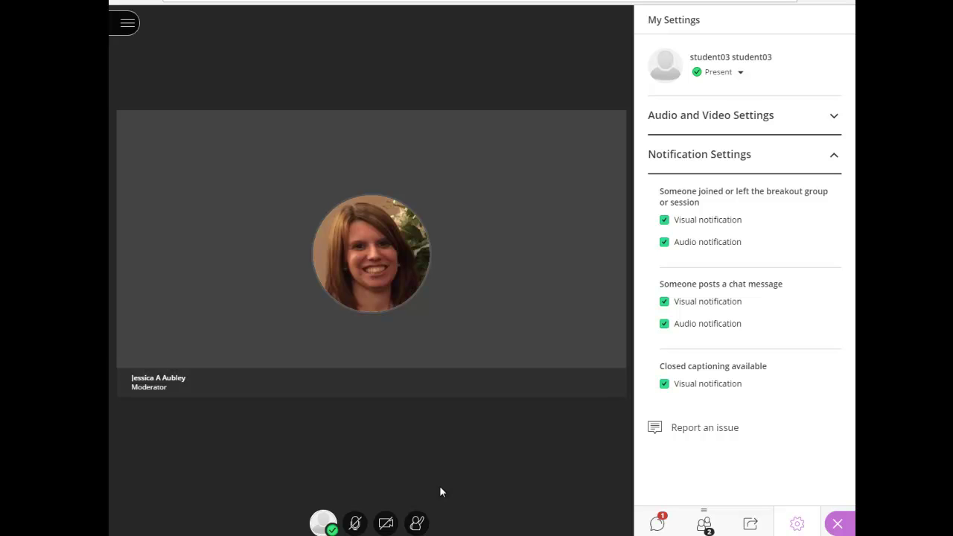
# Turn on the microphone to share audio with the session.
pyautogui.click(356, 525)
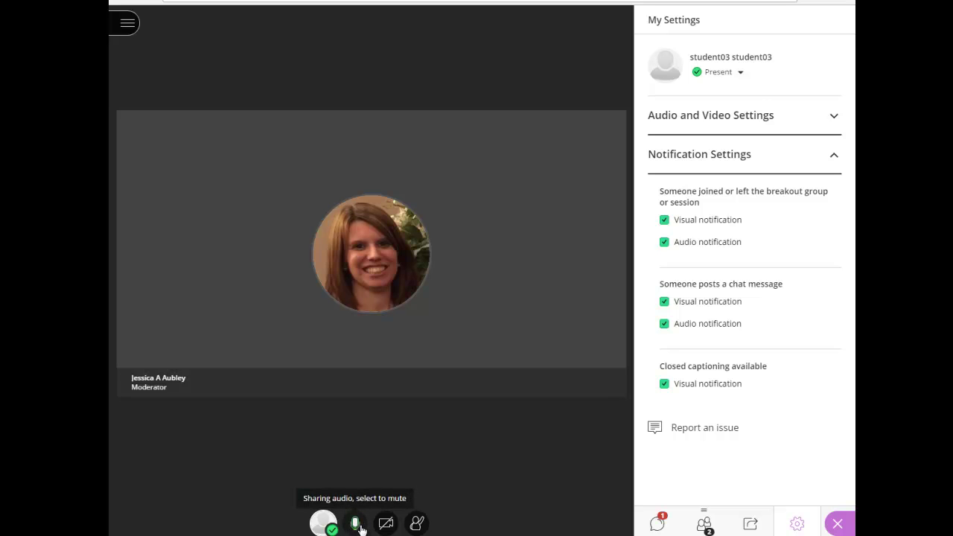
# Mute the microphone and share the camera video after checking its preview.
pyautogui.click(360, 528)
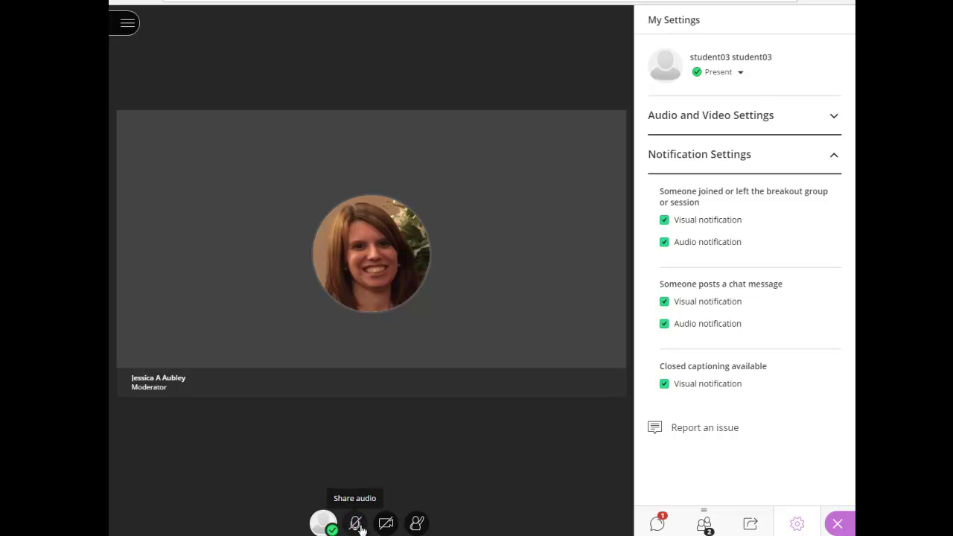
pyautogui.click(387, 526)
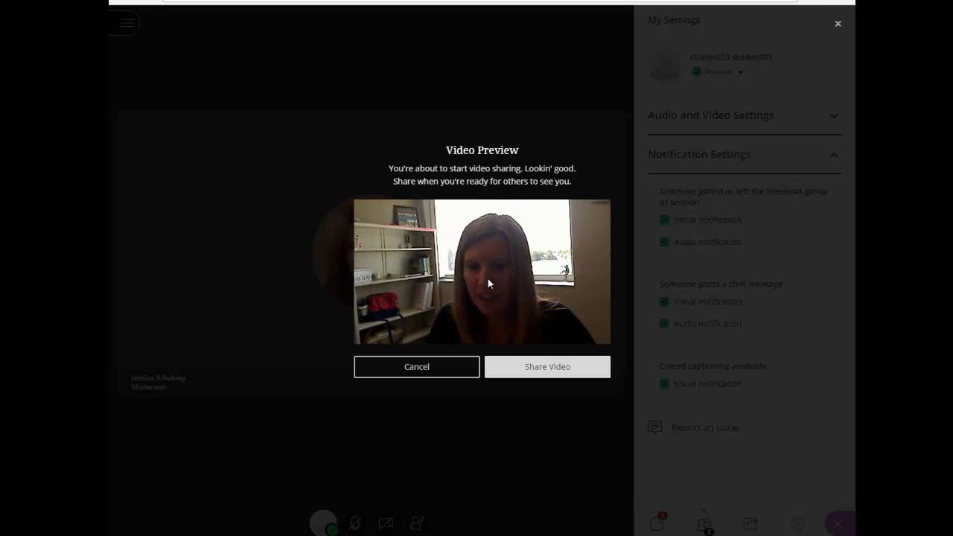
pyautogui.click(561, 371)
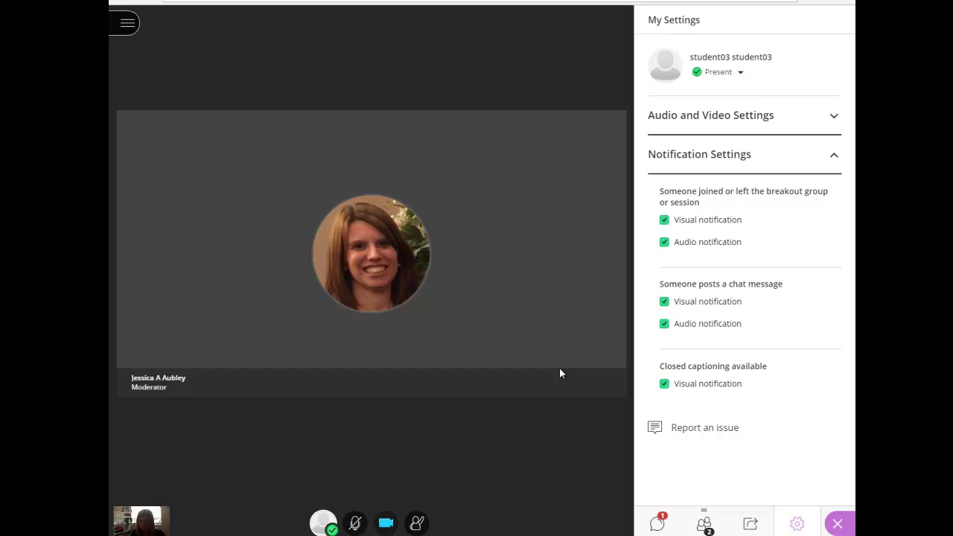
pyautogui.moveTo(142, 533)
# Turn the camera off, then raise the hand and lower it again.
pyautogui.click(386, 524)
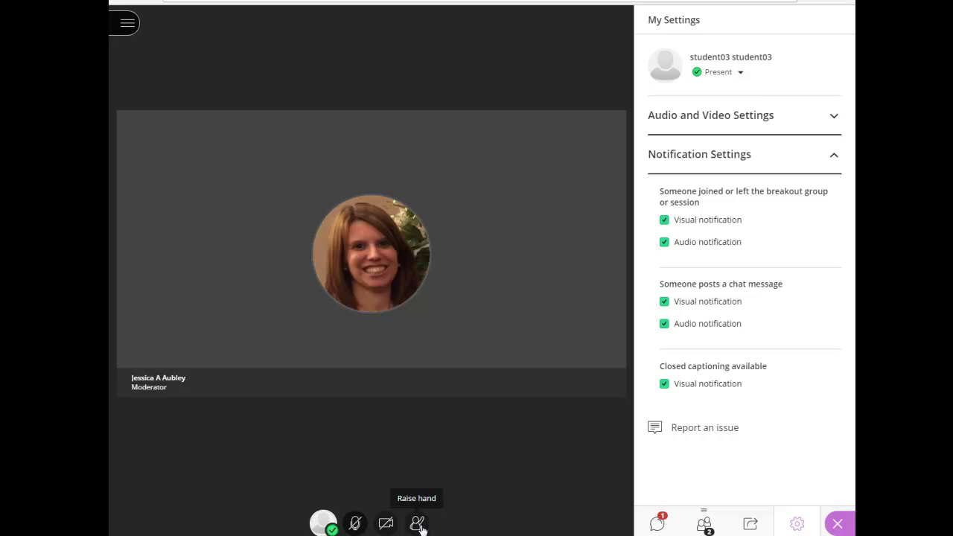
pyautogui.click(418, 524)
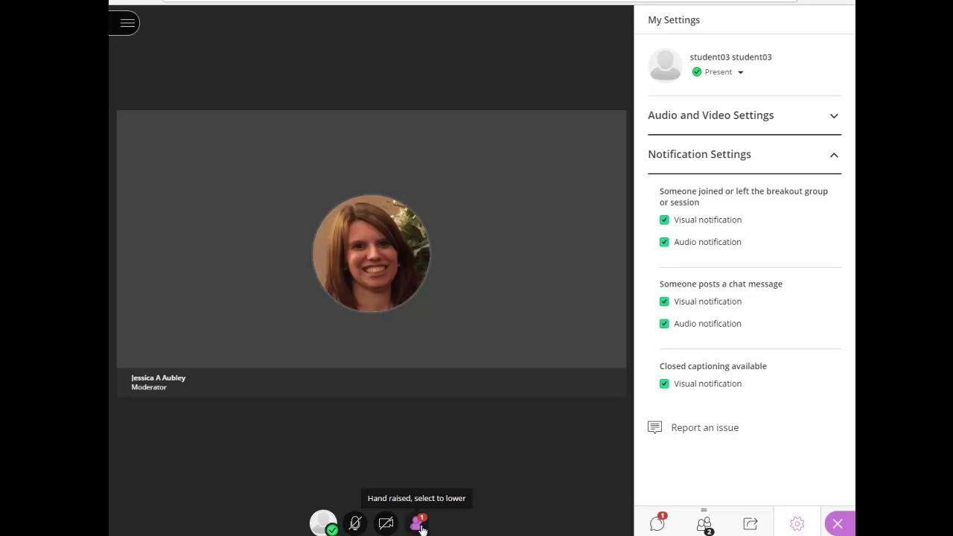
pyautogui.click(420, 524)
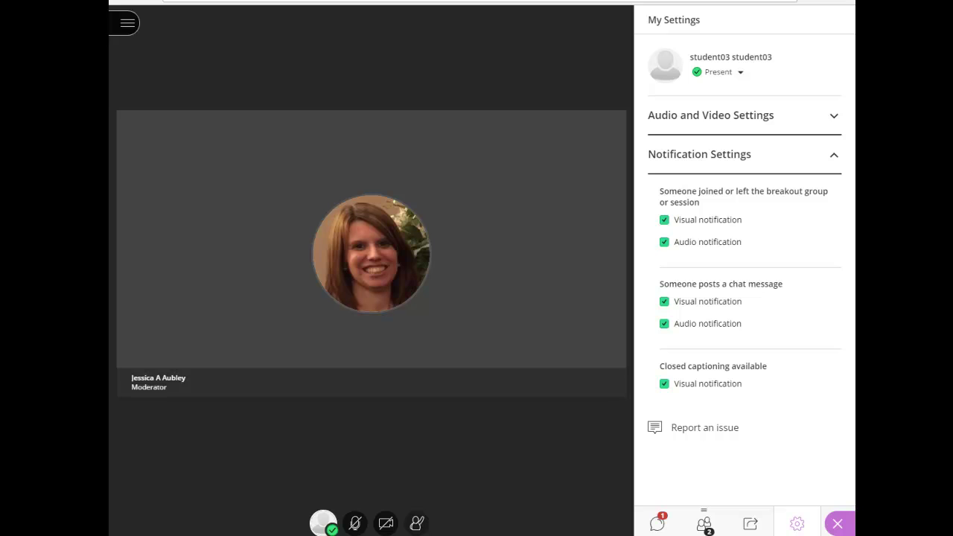
# Post a chat message asking about chapter 2's ethics section, then view the two participants.
pyautogui.click(659, 525)
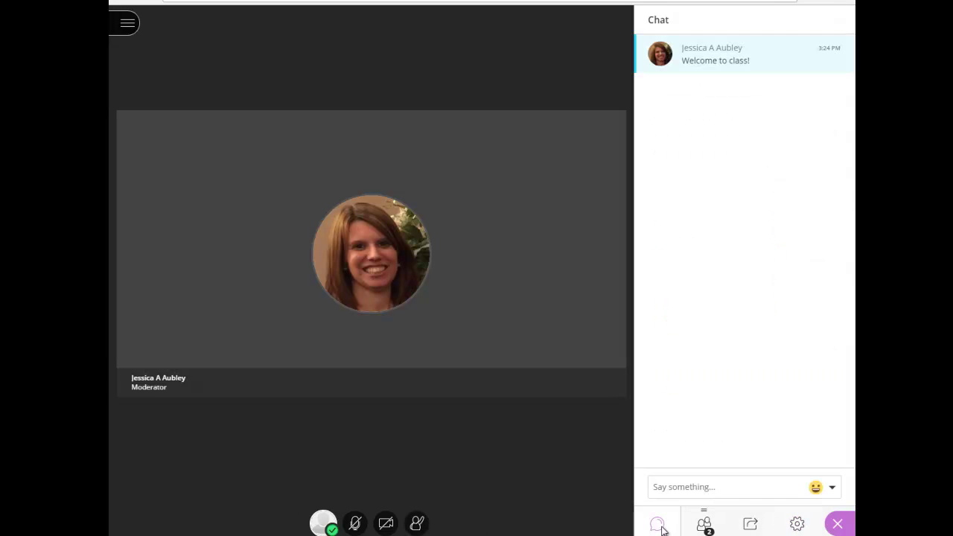
pyautogui.click(693, 484)
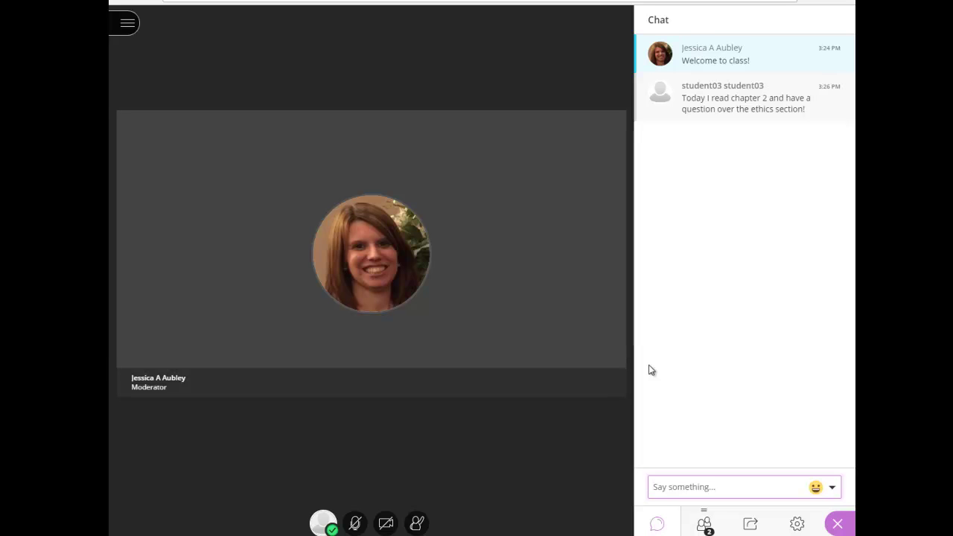
pyautogui.click(706, 524)
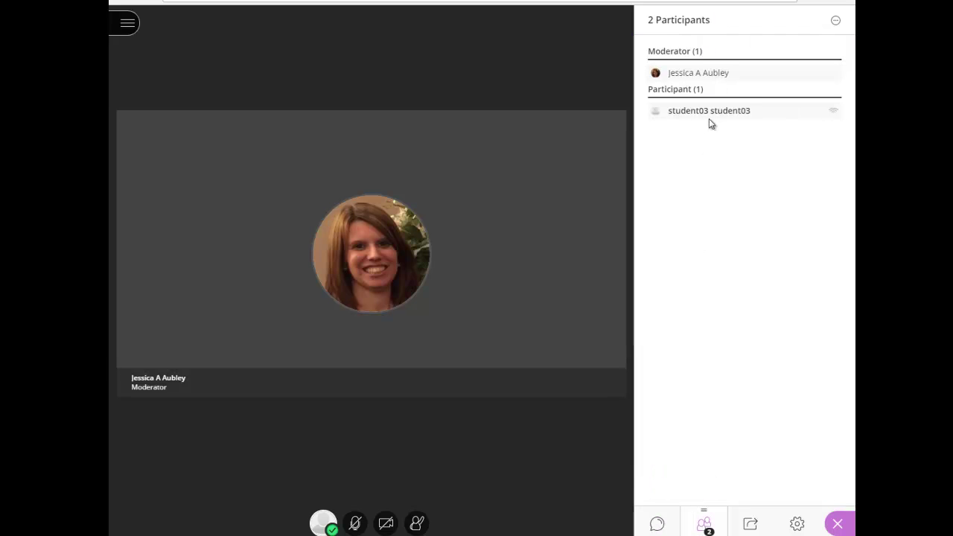
# Look at the Share Content options and My Settings, then close the panel to enlarge the Learning Objectives slide.
pyautogui.click(751, 525)
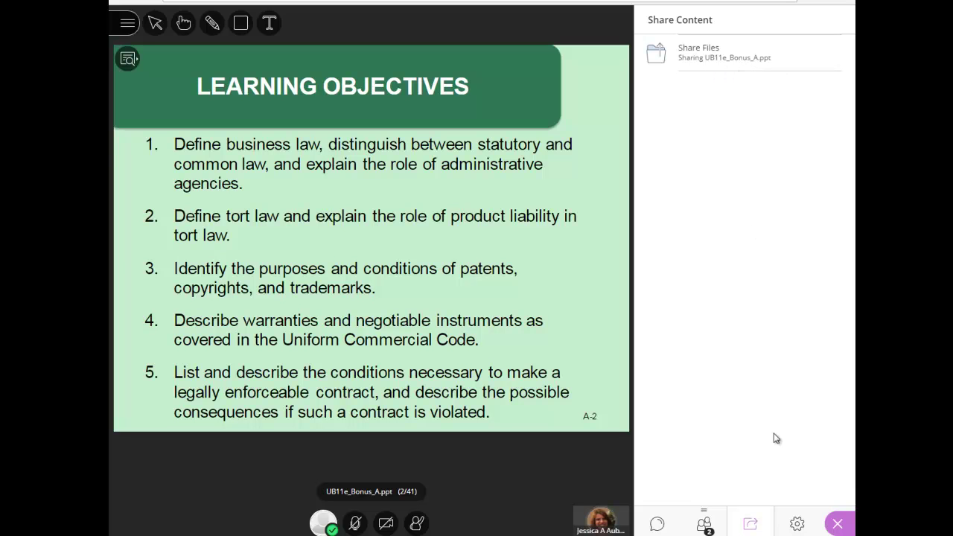
pyautogui.click(797, 524)
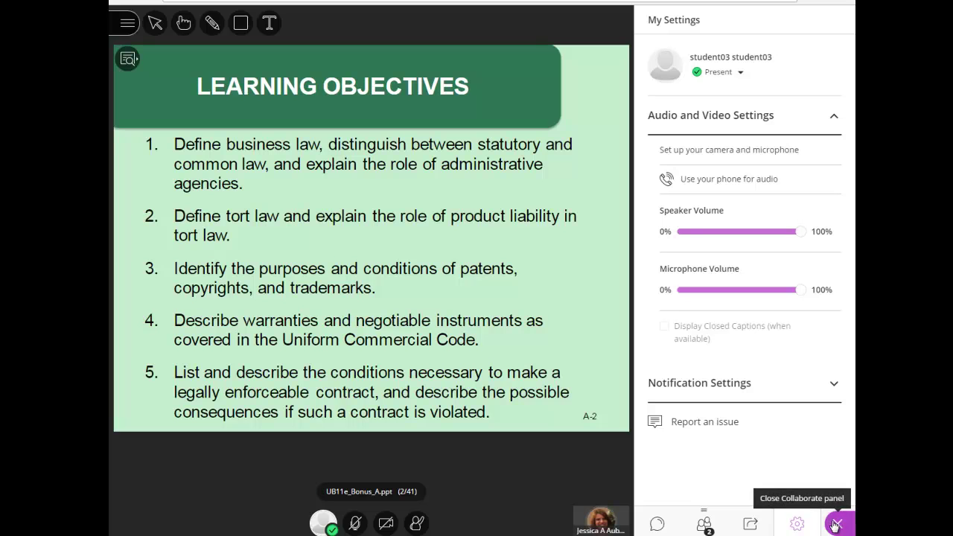
pyautogui.click(838, 524)
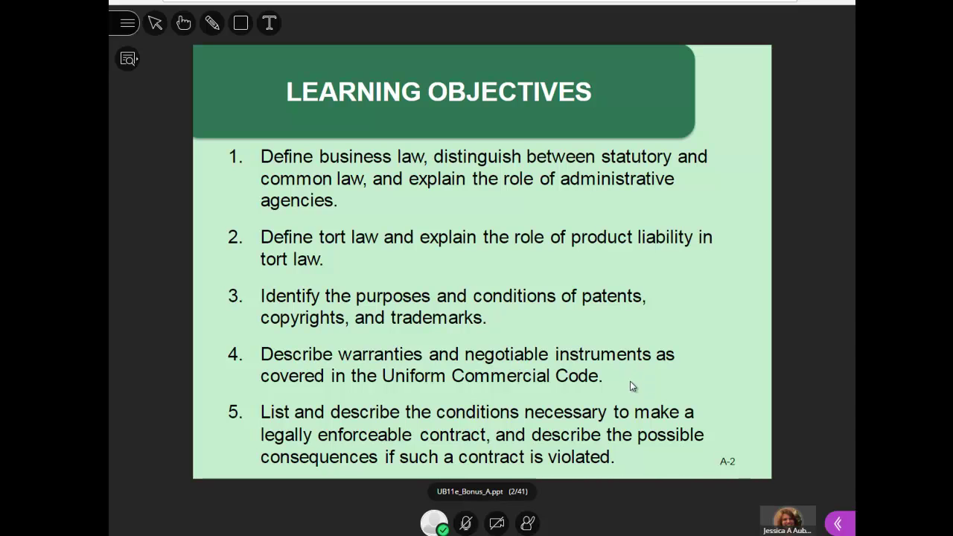
# Zoom into the slide, scroll it, zoom back to fit, and switch to the pencil drawing tool.
pyautogui.click(128, 59)
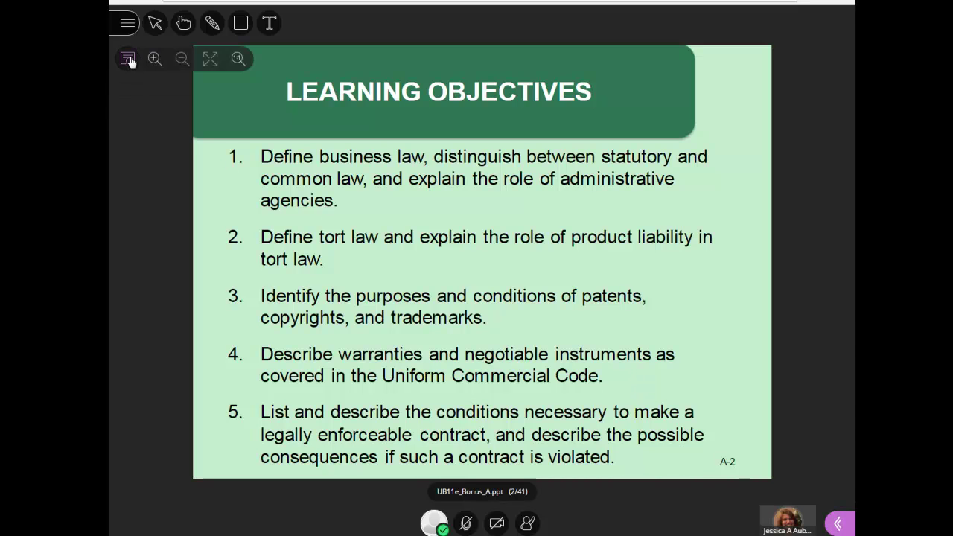
pyautogui.click(154, 60)
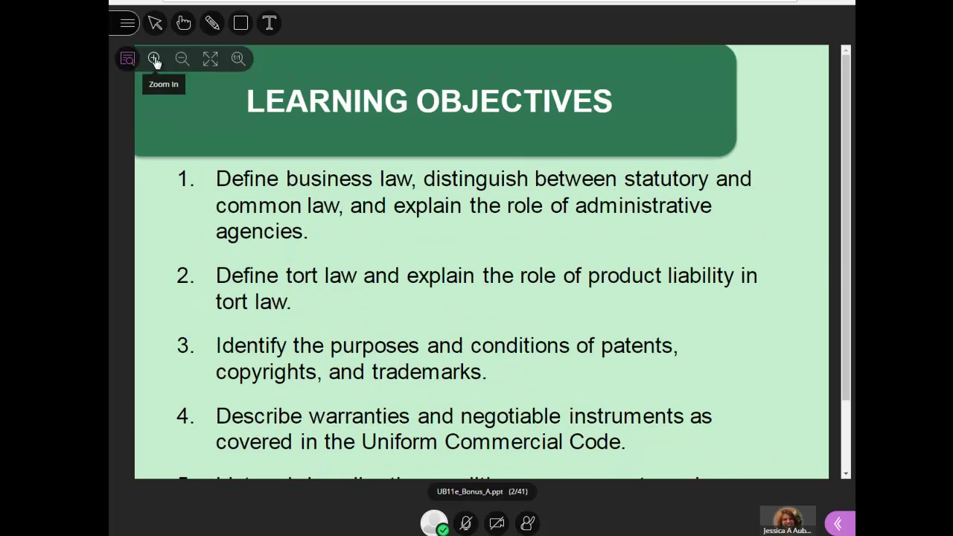
pyautogui.scroll(-3, 615, 246)
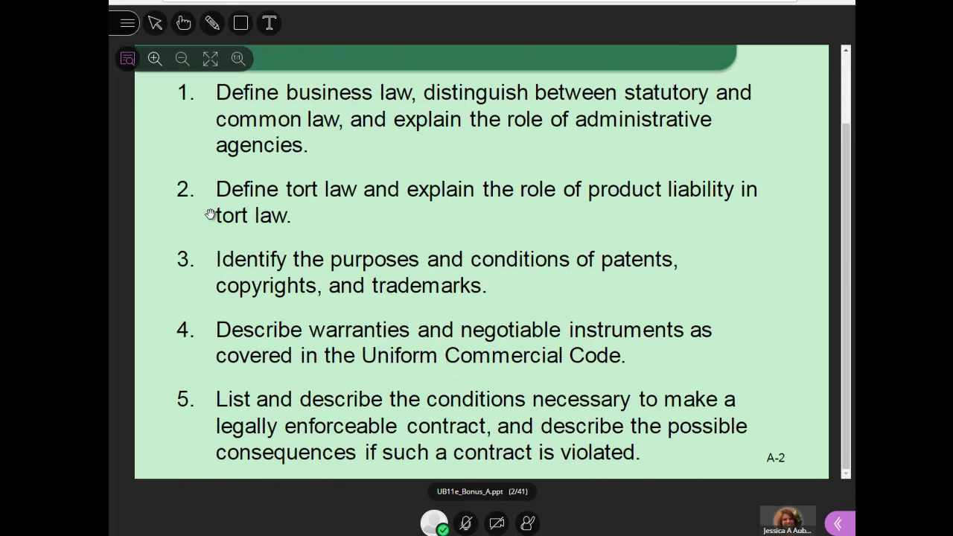
pyautogui.click(182, 59)
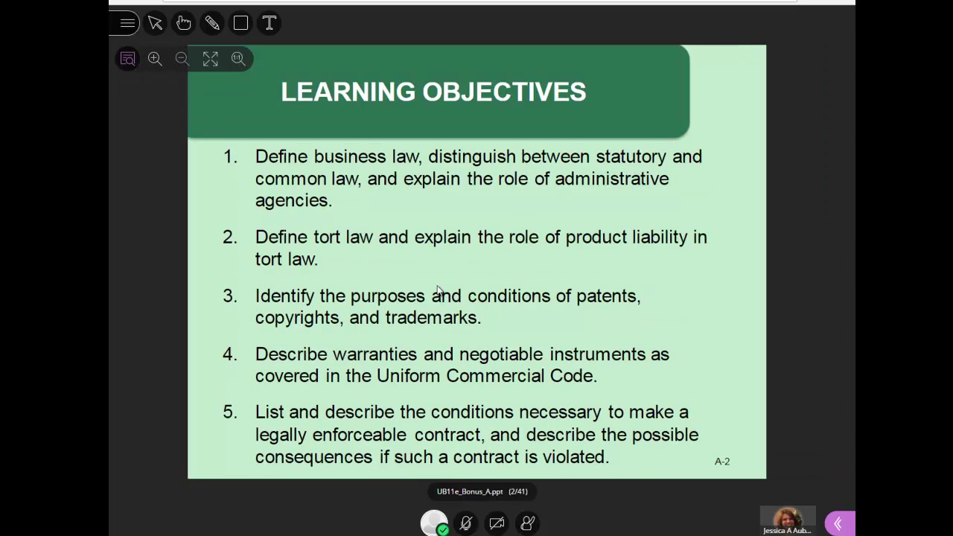
pyautogui.press('p')
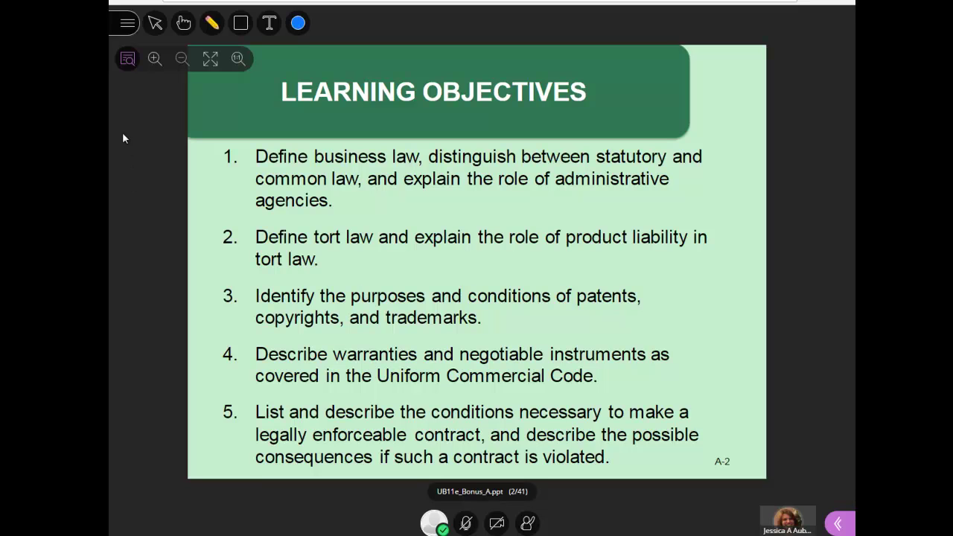
# Reveal the phone dial-in number and PIN from the session menu and select the PIN.
pyautogui.click(125, 24)
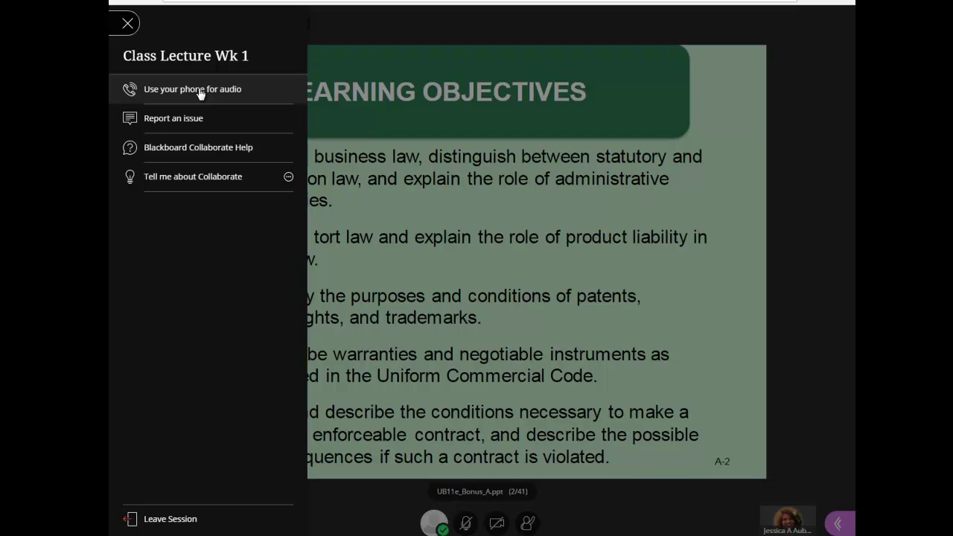
pyautogui.click(199, 93)
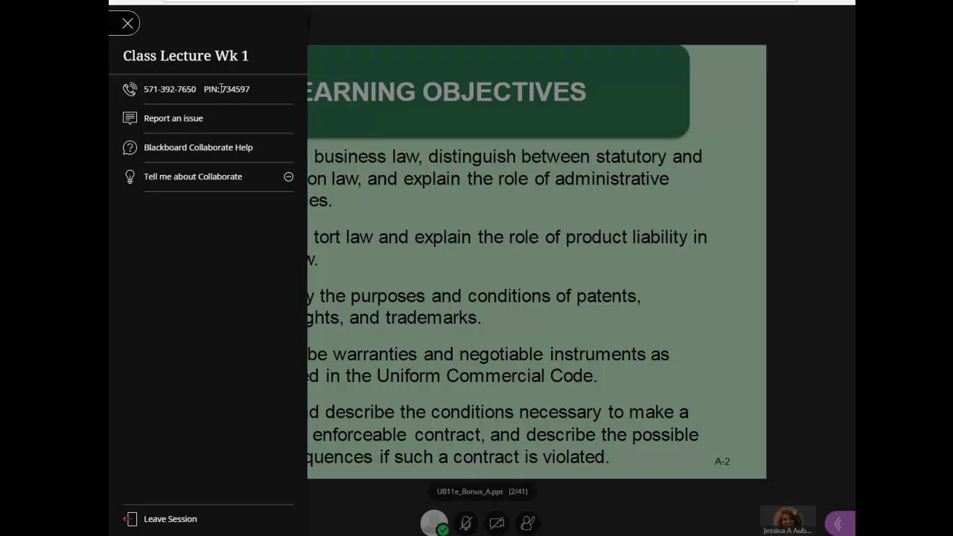
pyautogui.moveTo(204, 89); pyautogui.dragTo(251, 88)
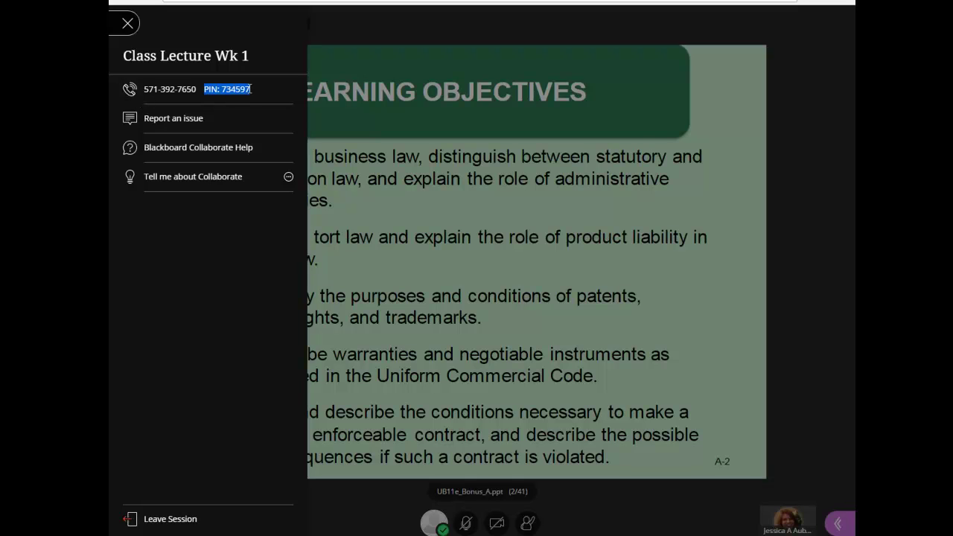